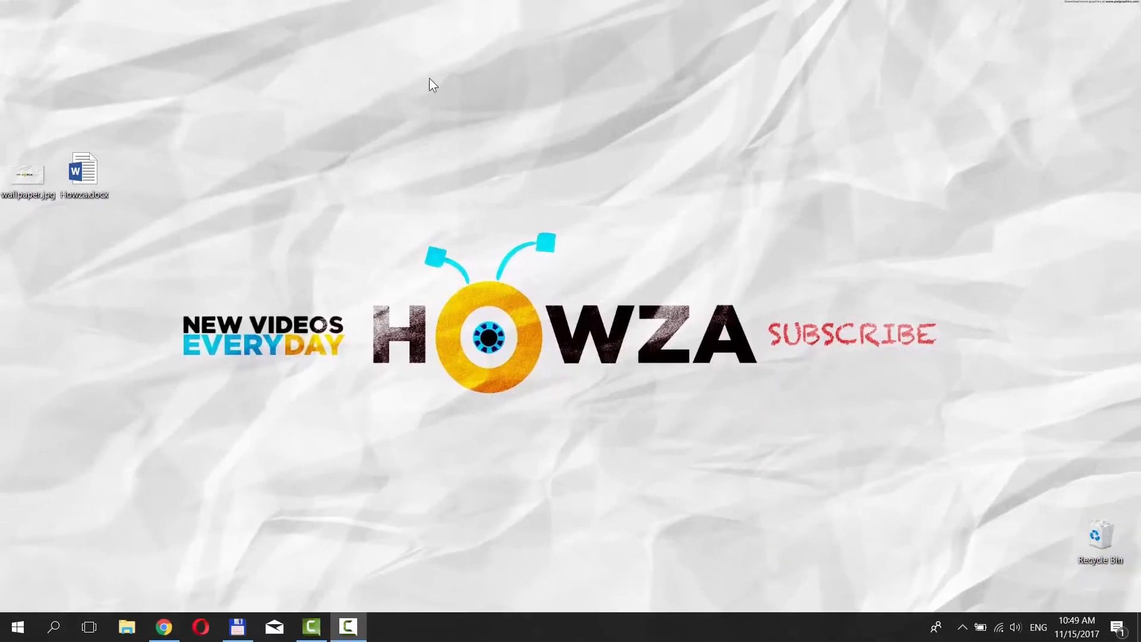
# Launch Howza.docx from the desktop so it shows as a blank page in Word.
pyautogui.doubleClick(85, 171)
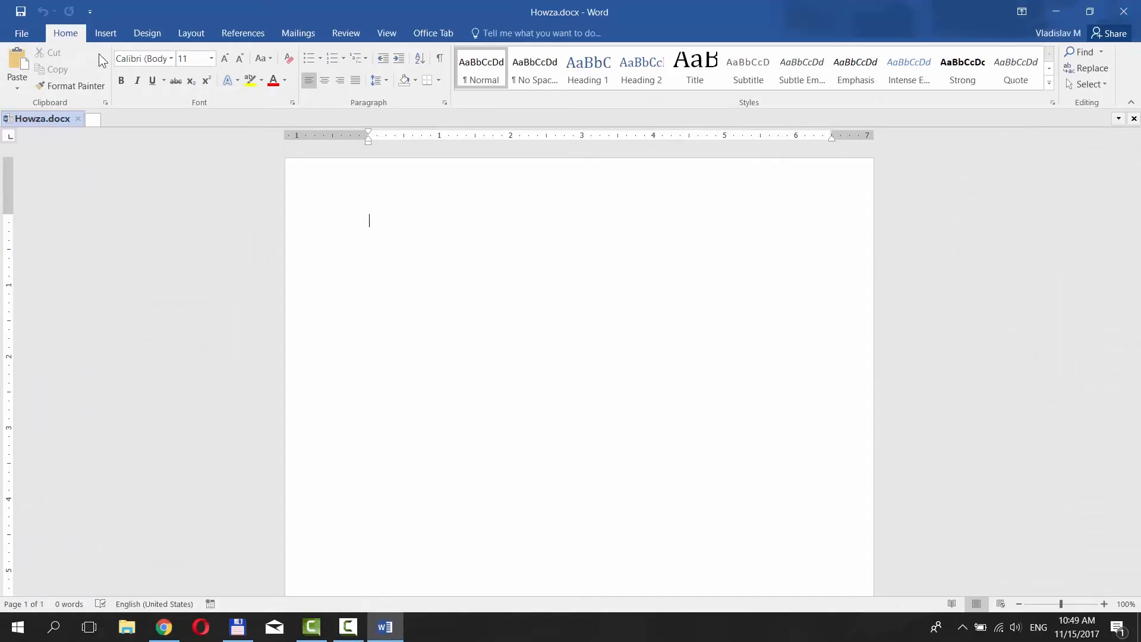
# Insert a new drawing canvas and enlarge it to about 4.96 by 6.81 inches.
pyautogui.click(106, 32)
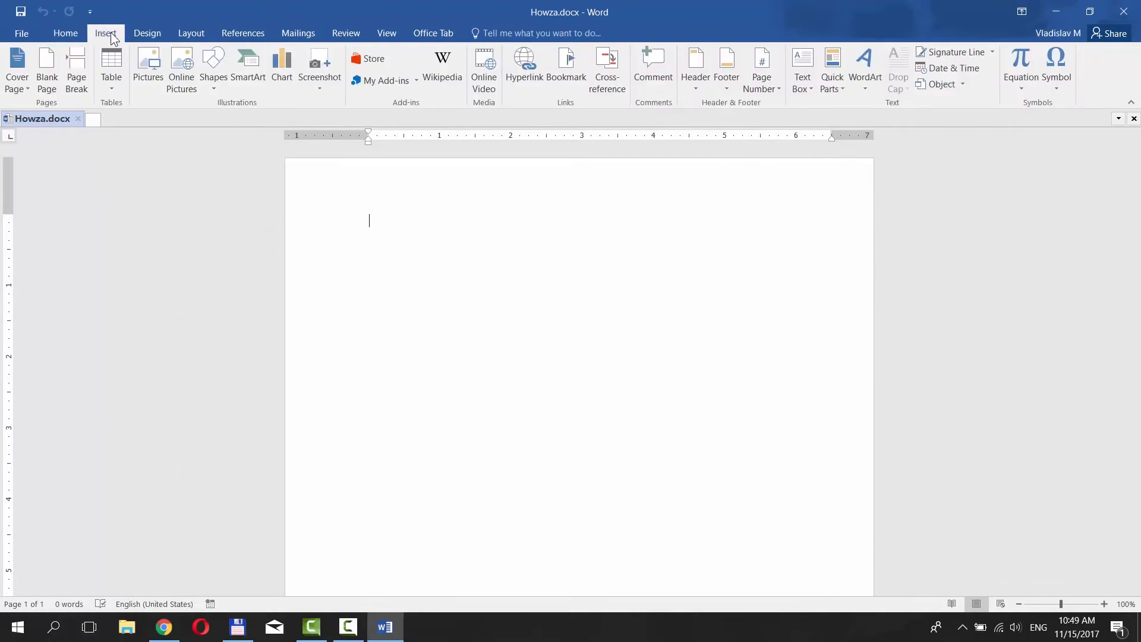
pyautogui.click(214, 79)
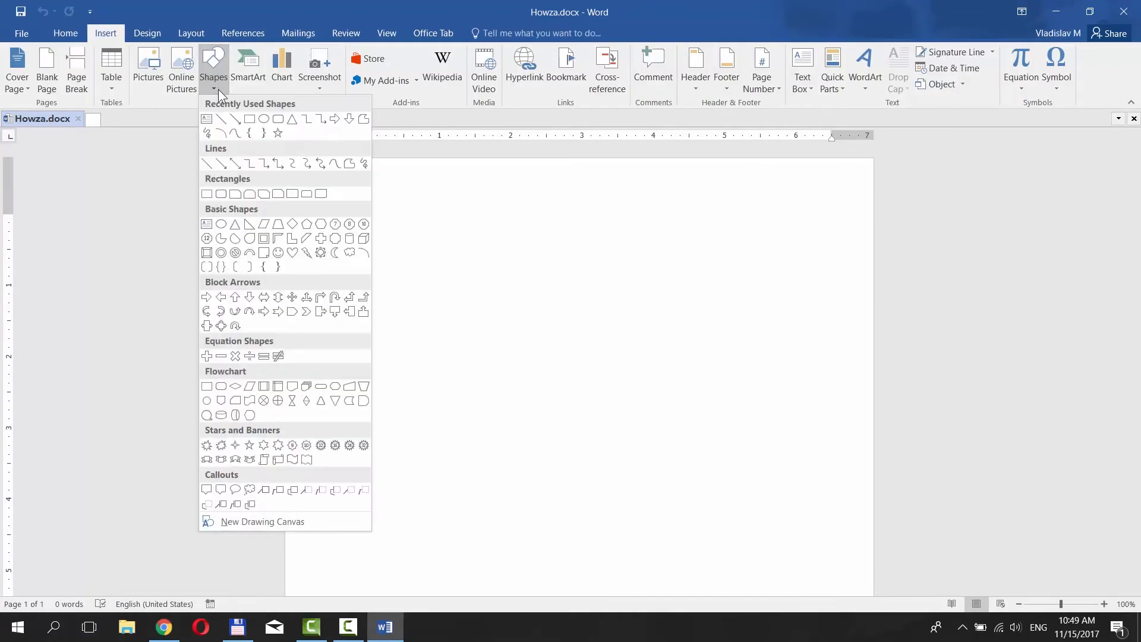
pyautogui.click(268, 525)
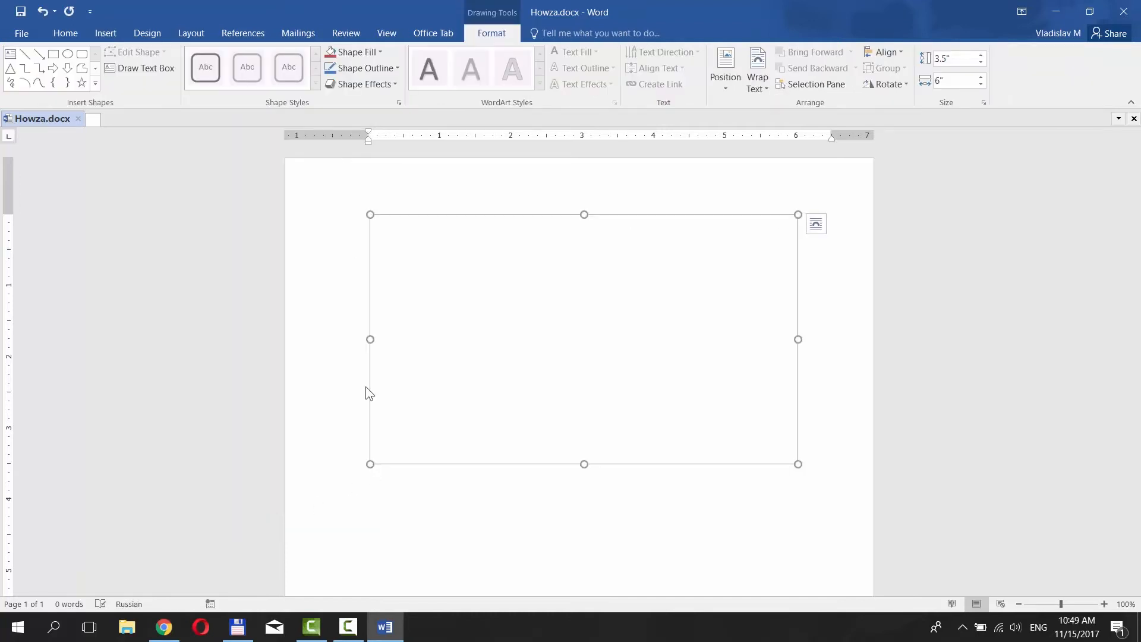
pyautogui.moveTo(603, 472); pyautogui.dragTo(603, 568)
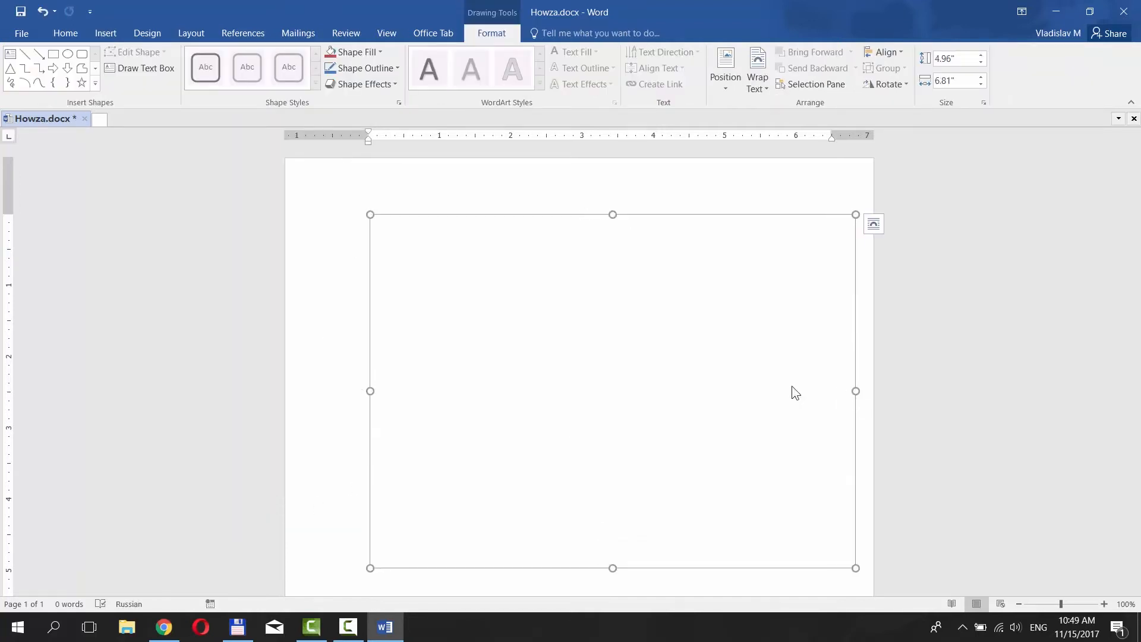
pyautogui.moveTo(837, 391); pyautogui.dragTo(855, 392)
pyautogui.click(108, 34)
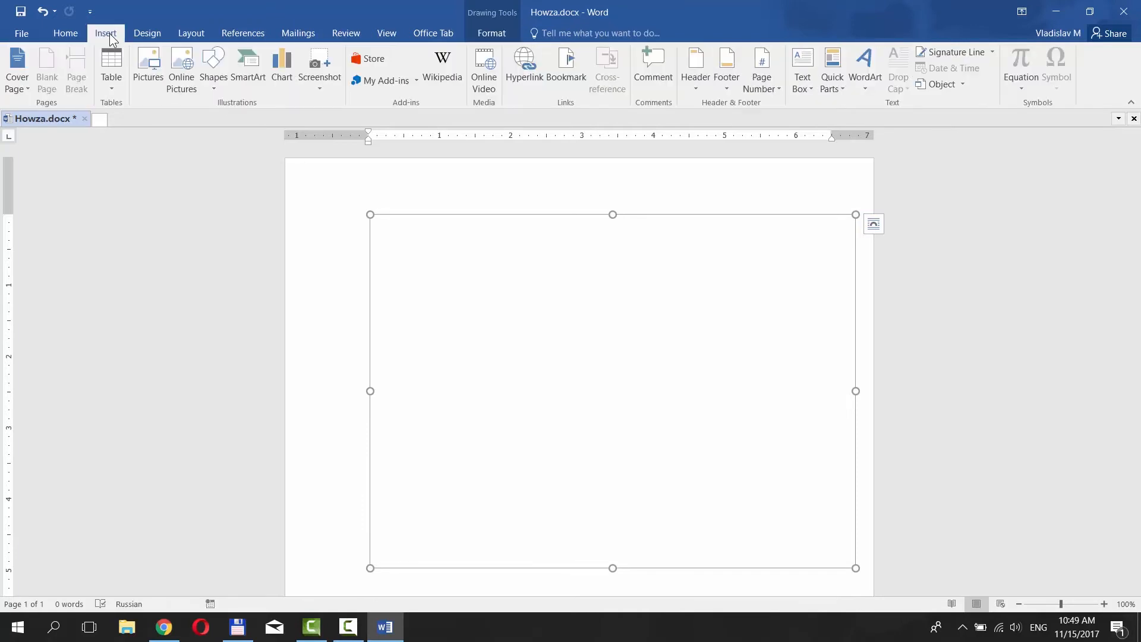
# Insert wallpaper.jpg from the Desktop into the canvas, shrunk to about 3.33 by 4.8 inches.
pyautogui.click(156, 78)
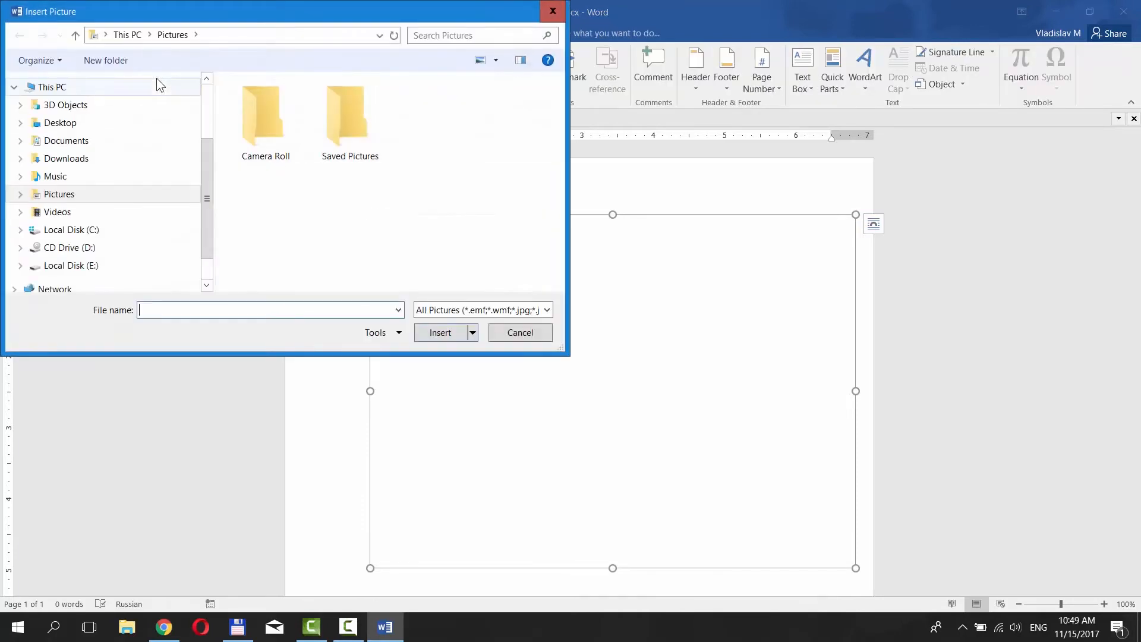
pyautogui.click(59, 122)
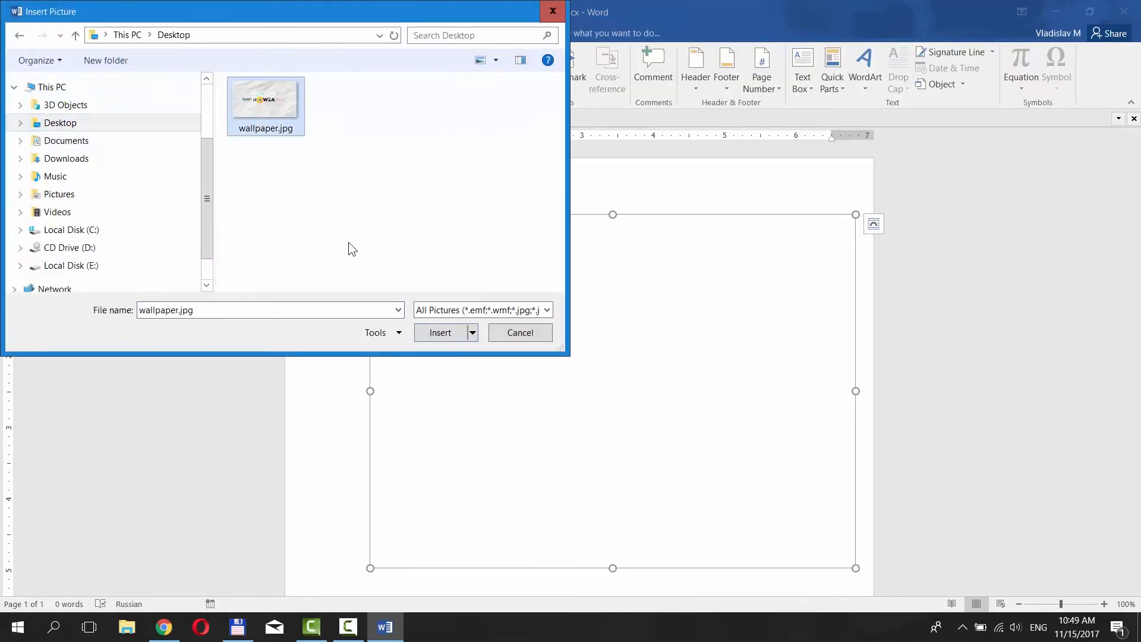
pyautogui.doubleClick(265, 117)
pyautogui.moveTo(377, 230); pyautogui.dragTo(437, 264)
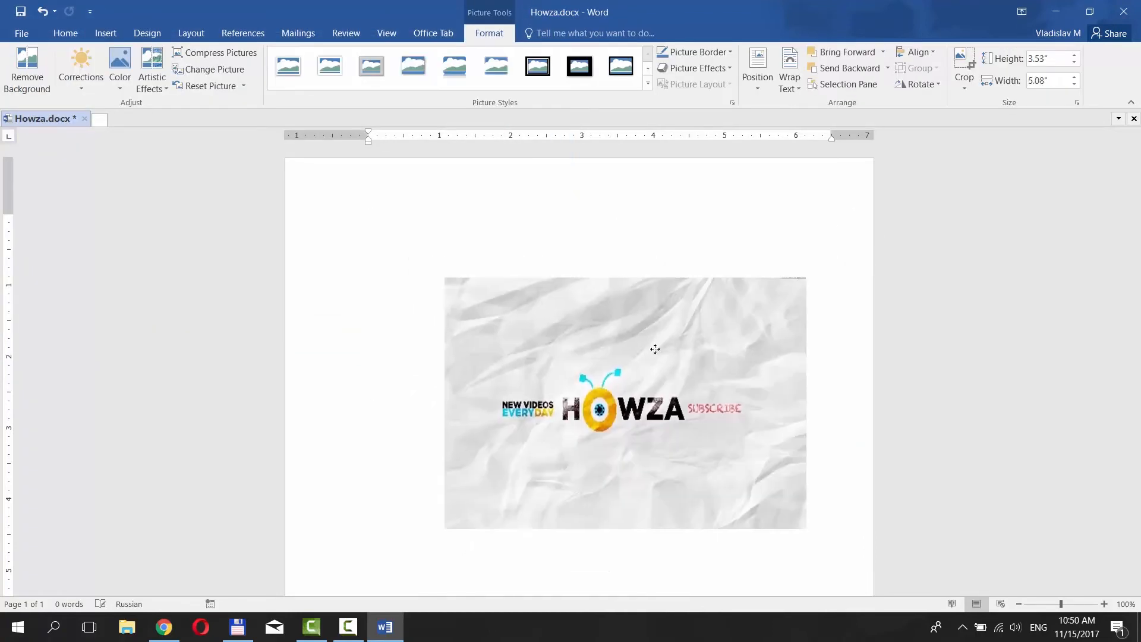
pyautogui.moveTo(805, 523)
pyautogui.mouseDown()
pyautogui.moveTo(773, 485)
pyautogui.moveTo(791, 497)
pyautogui.mouseUp()
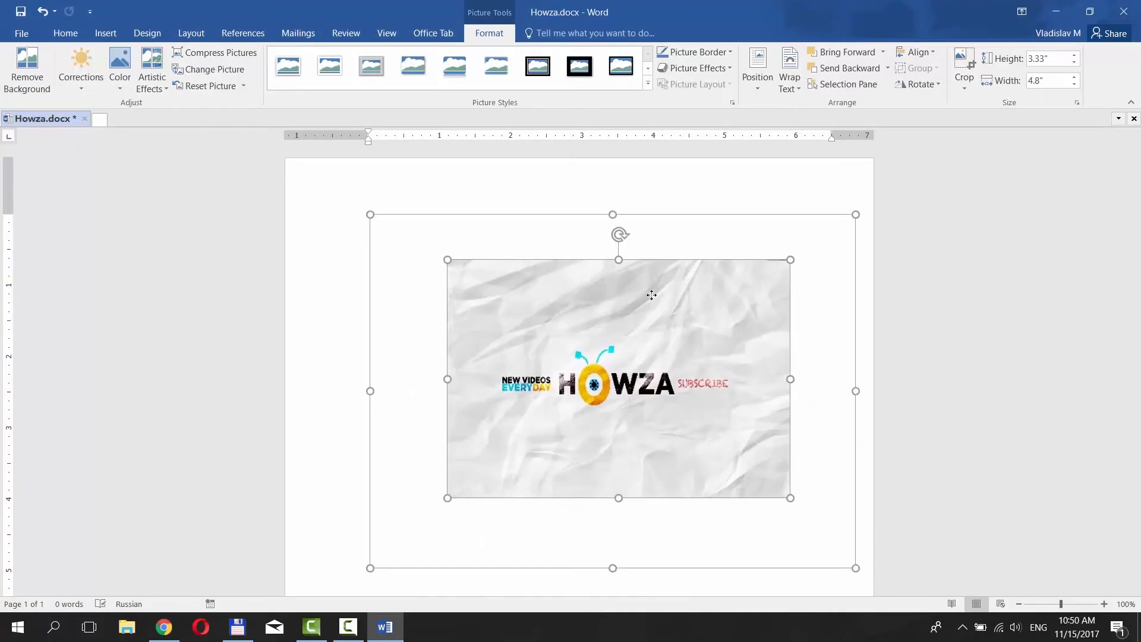
# Add WordArt 'Your text here' below the Howza logo and give it the green WordArt style.
pyautogui.click(98, 34)
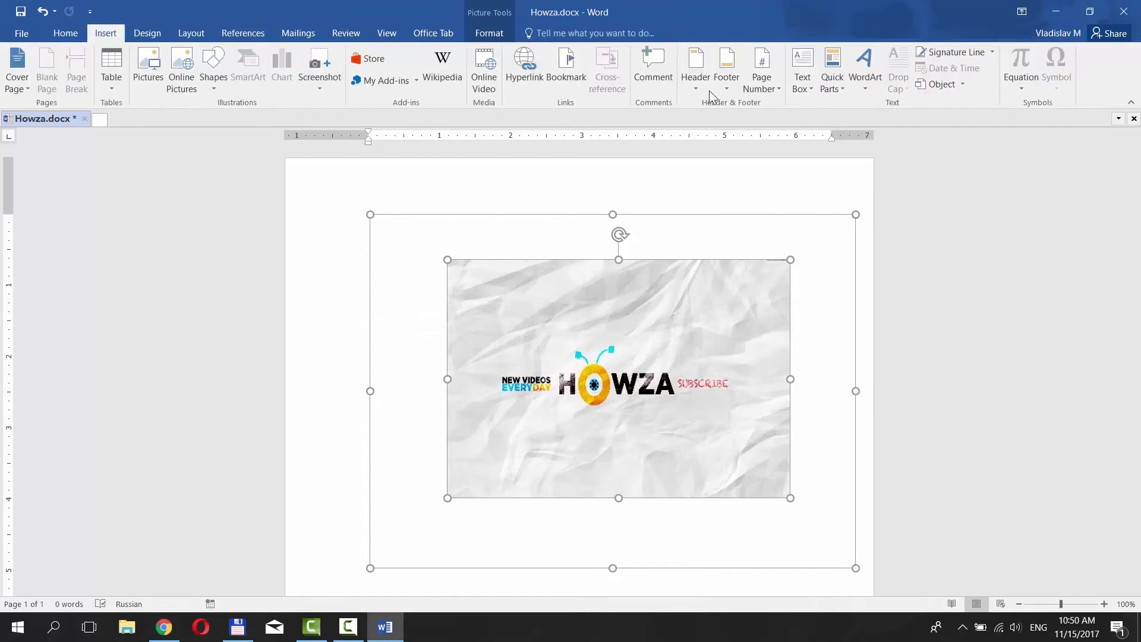
pyautogui.click(868, 84)
pyautogui.click(952, 209)
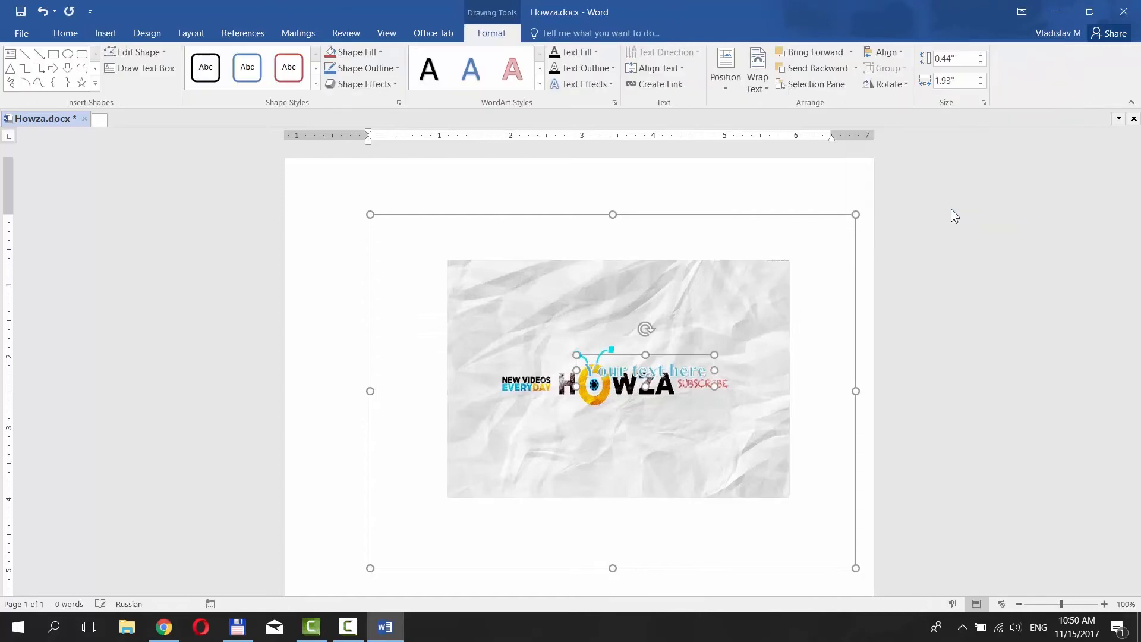
pyautogui.moveTo(655, 356); pyautogui.dragTo(629, 455)
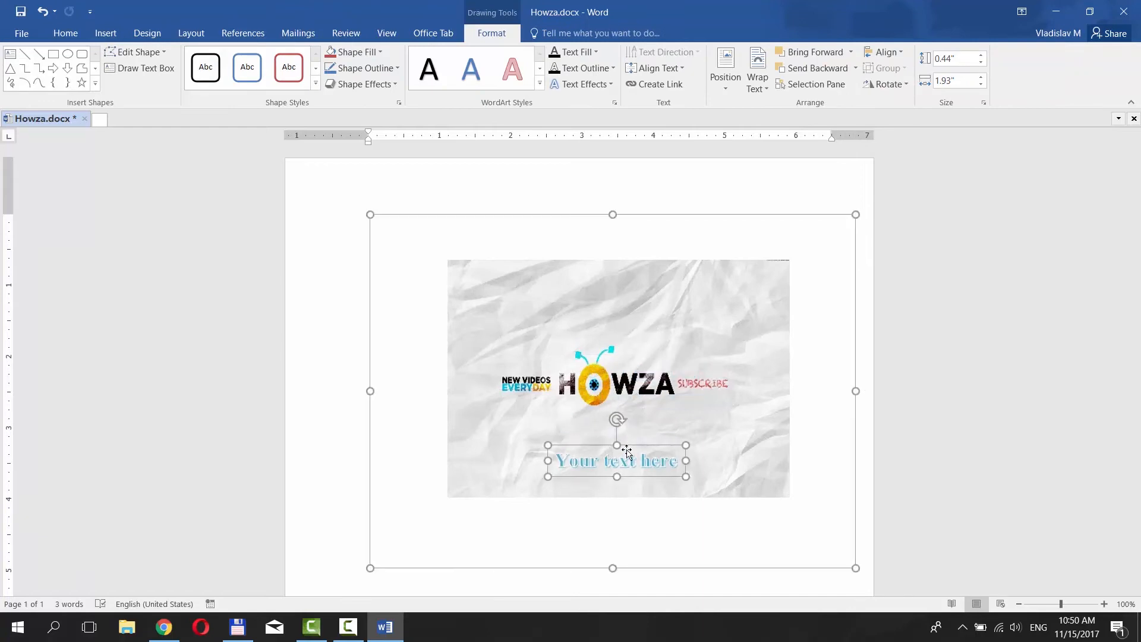
pyautogui.click(540, 83)
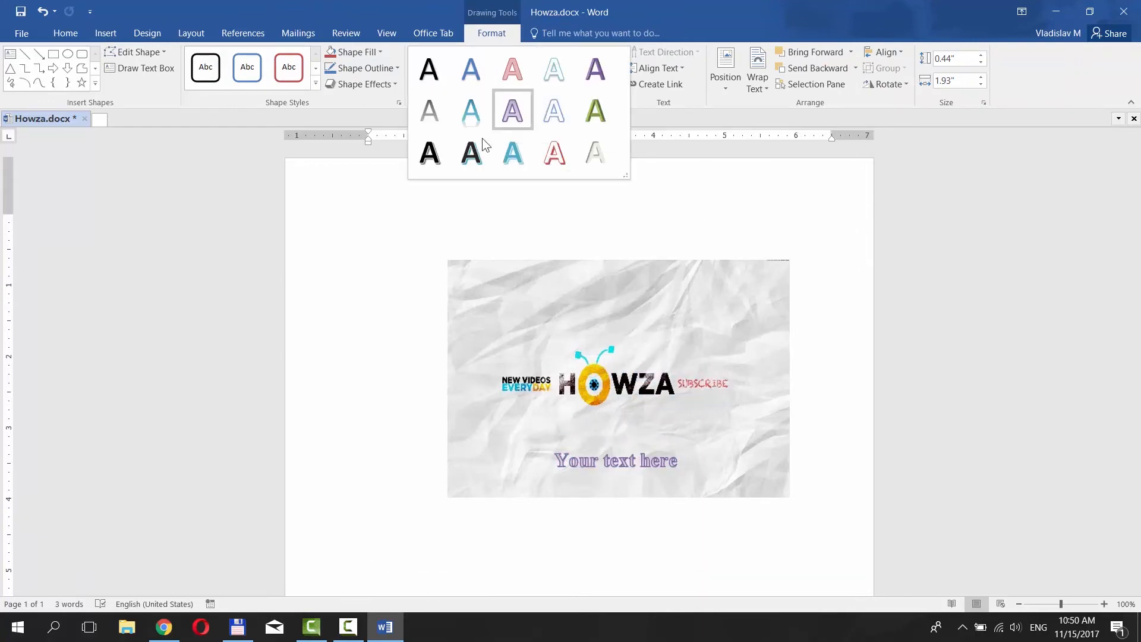
pyautogui.click(594, 117)
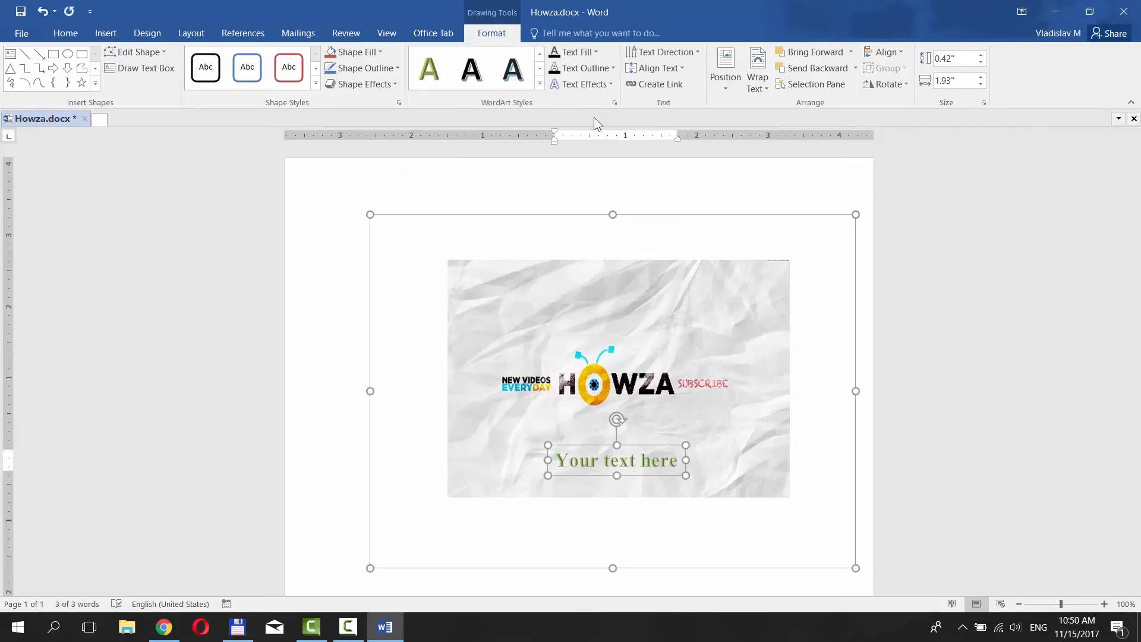
pyautogui.click(72, 34)
# Set the WordArt text to 26 pt Cambria and select its text box as an object.
pyautogui.click(213, 58)
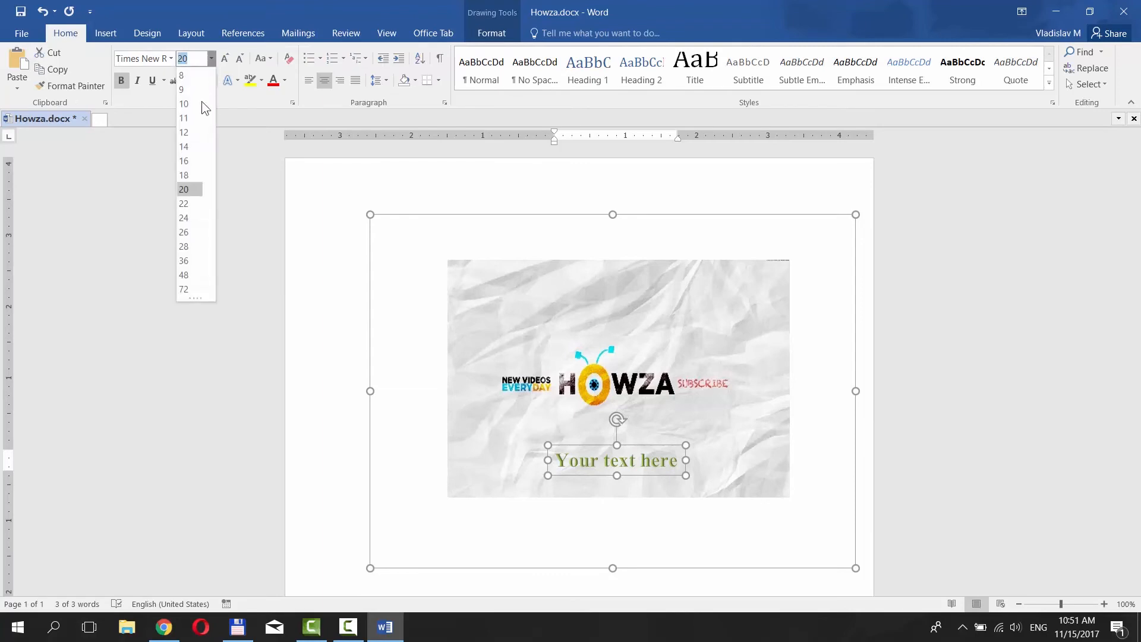
pyautogui.click(193, 232)
pyautogui.click(171, 64)
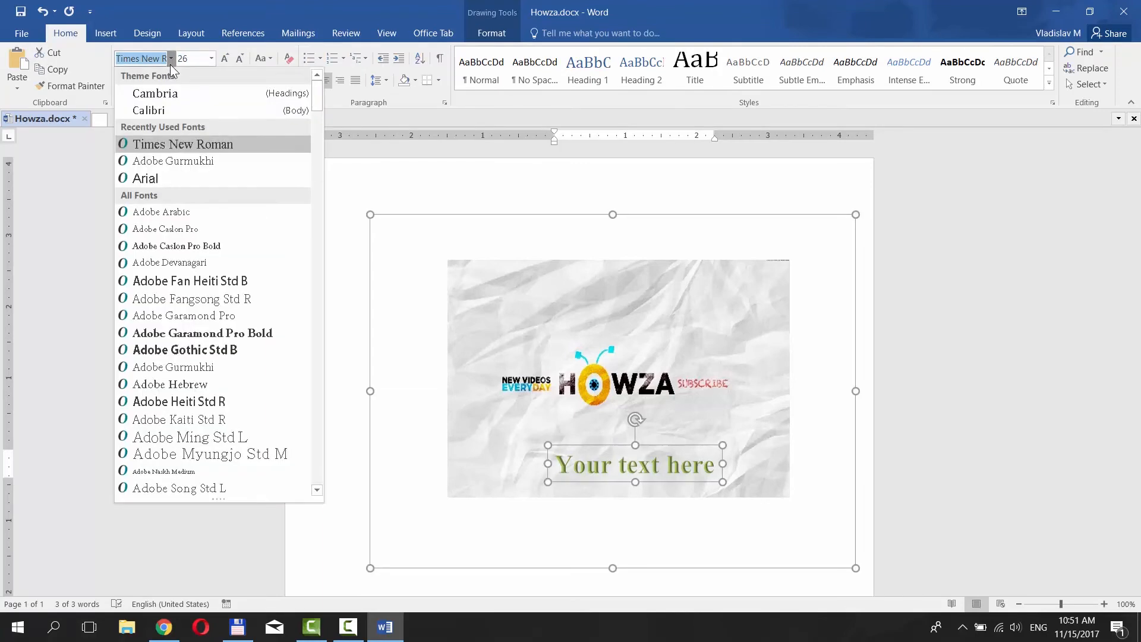
pyautogui.click(164, 97)
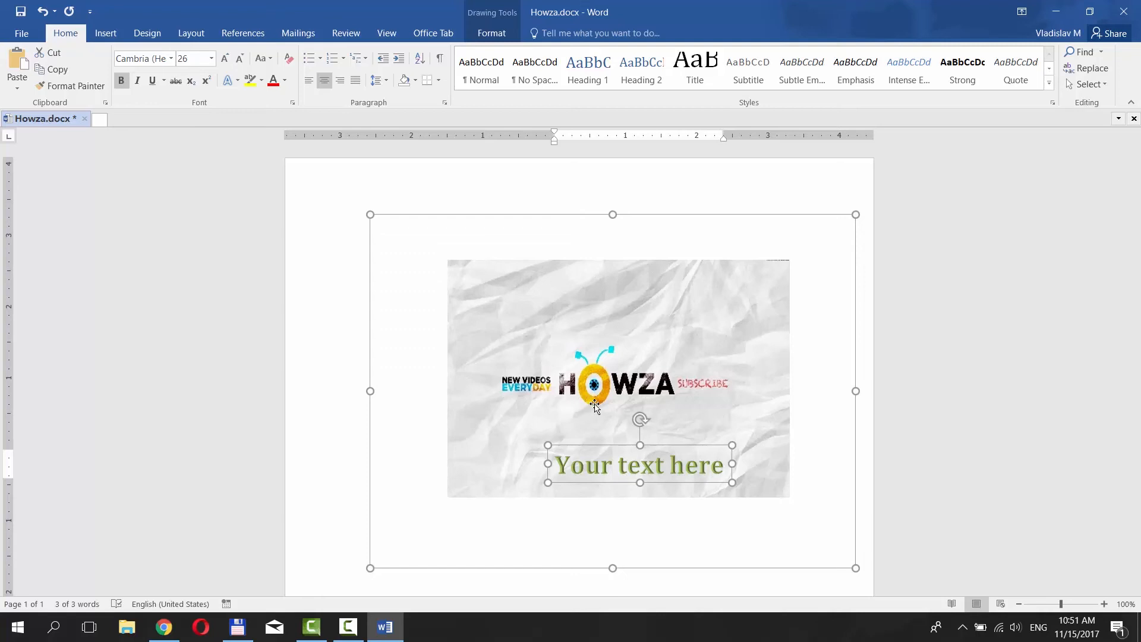
pyautogui.click(613, 449)
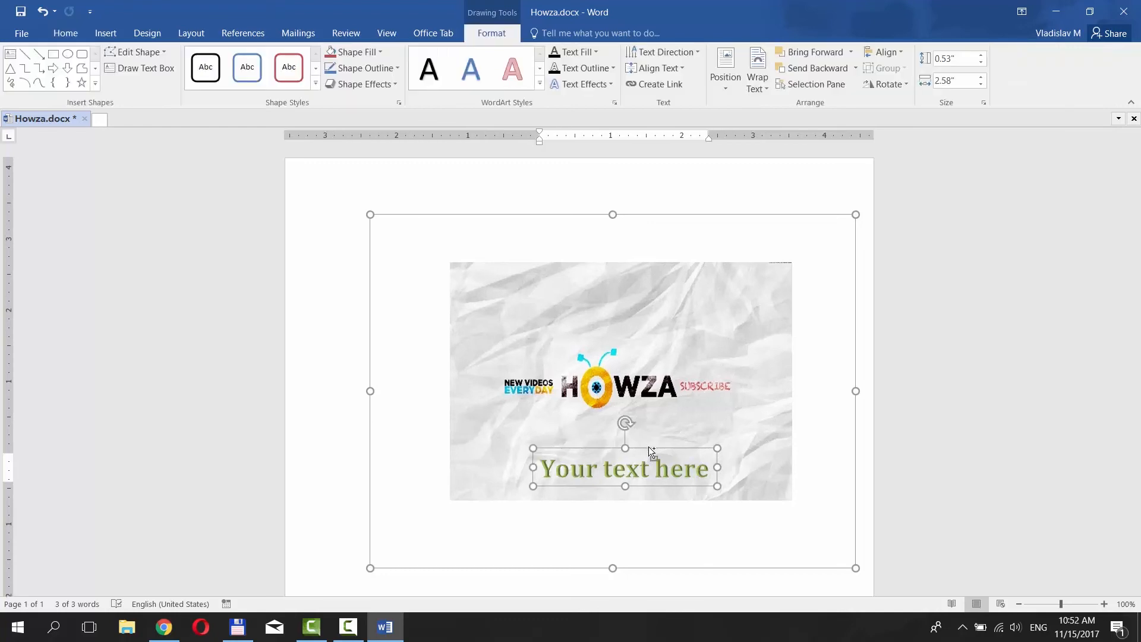
# Shift-select the picture with the WordArt and group them into one object.
pyautogui.keyDown('shift'); pyautogui.click(650, 429); pyautogui.keyUp('shift')
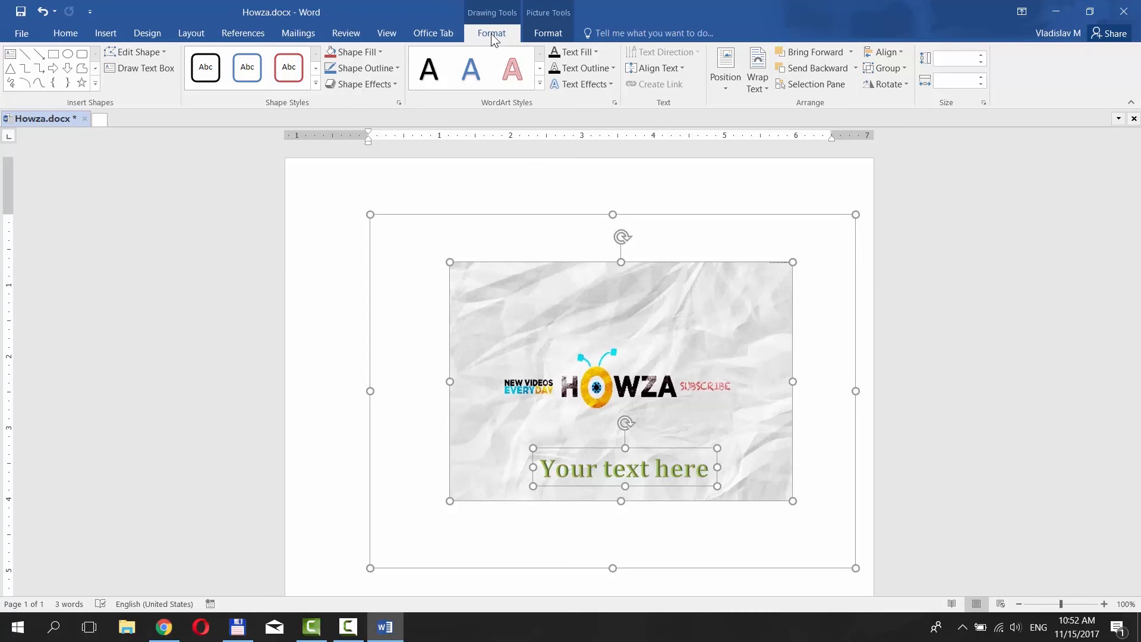
pyautogui.click(906, 70)
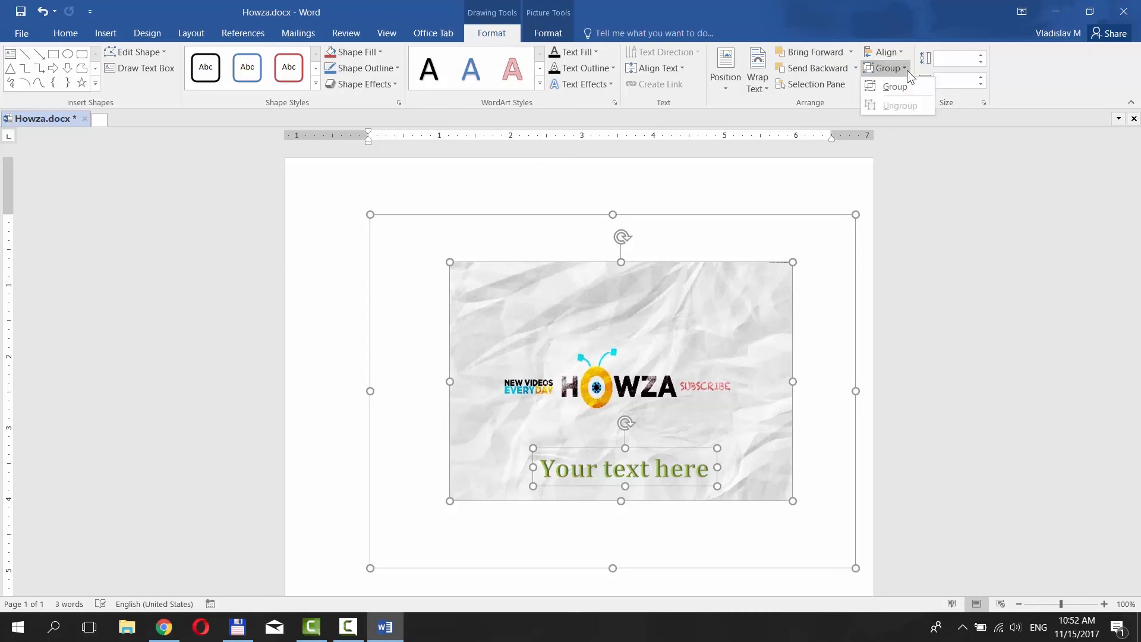
pyautogui.click(896, 87)
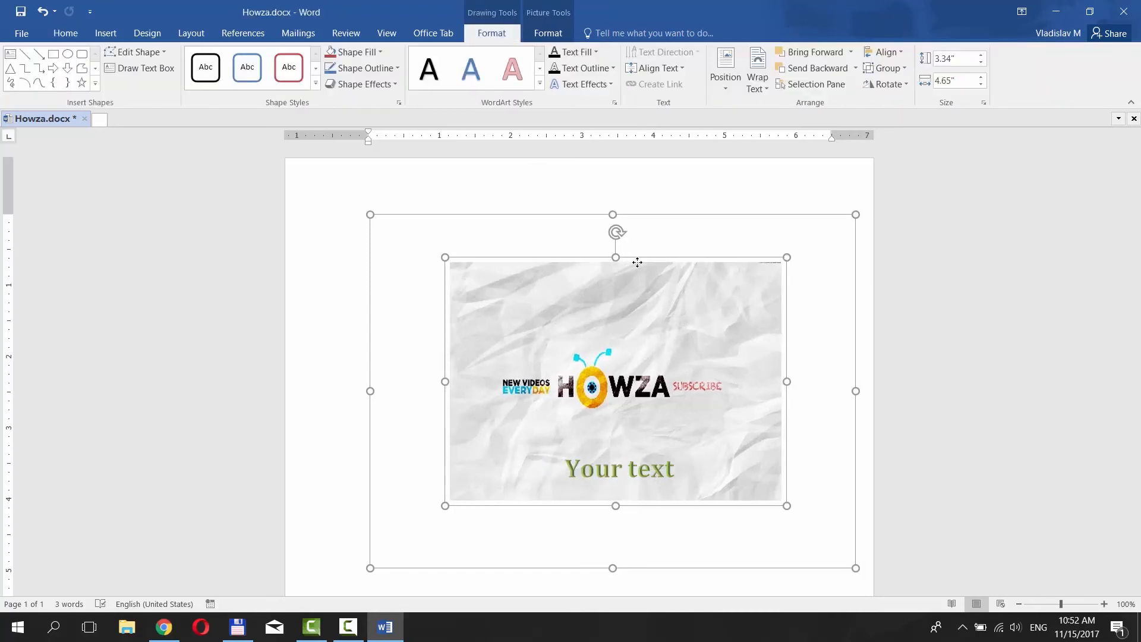